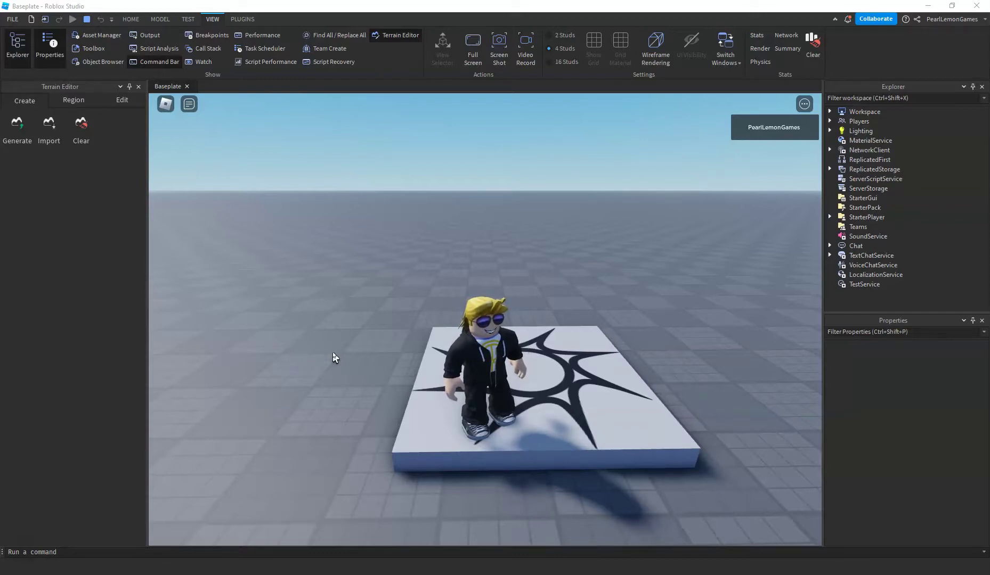
Step: Examine the avatar's default proportions in the running playtest from several angles and distances
left_click(418, 249)
right_click_drag(521, 370, 521, 369)
left_click(535, 452)
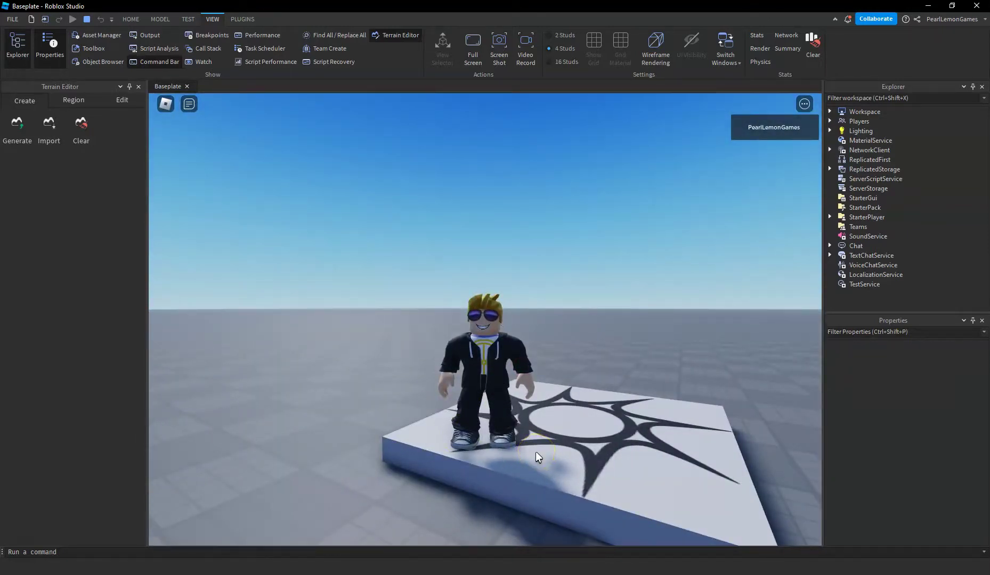
left_click(529, 453)
right_click_drag(564, 370, 564, 370)
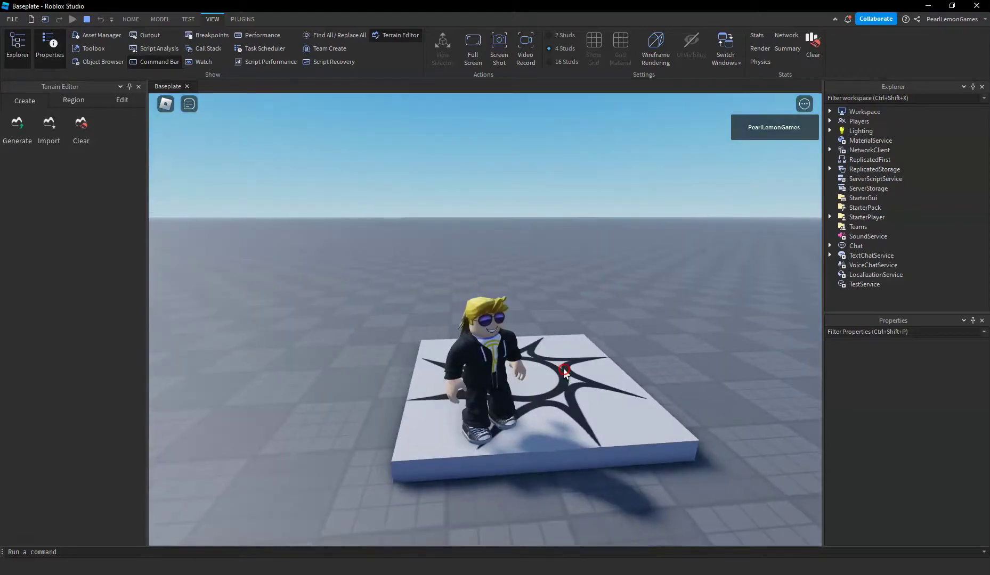
scroll(565, 371, "down", 5)
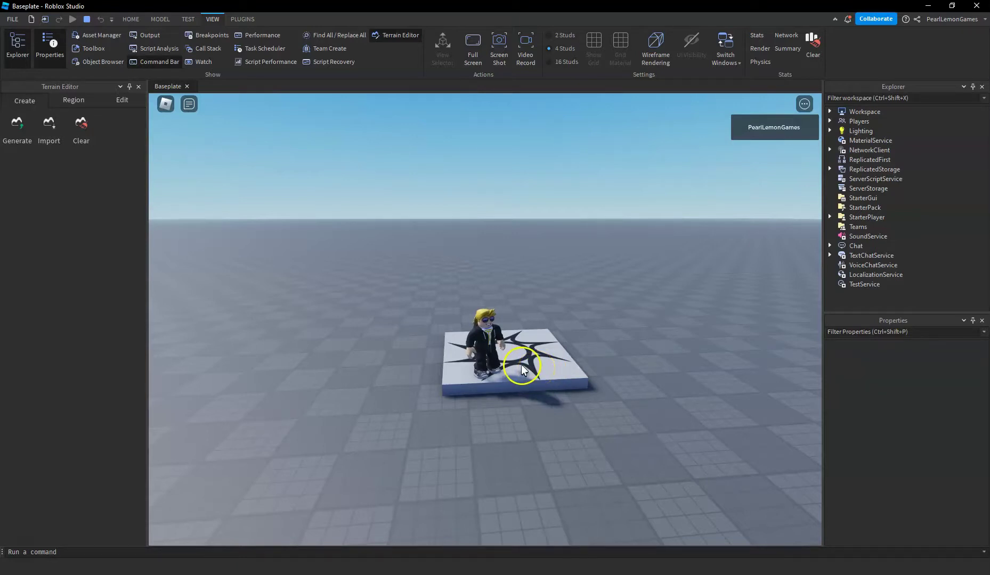
right_click_drag(549, 336, 506, 341)
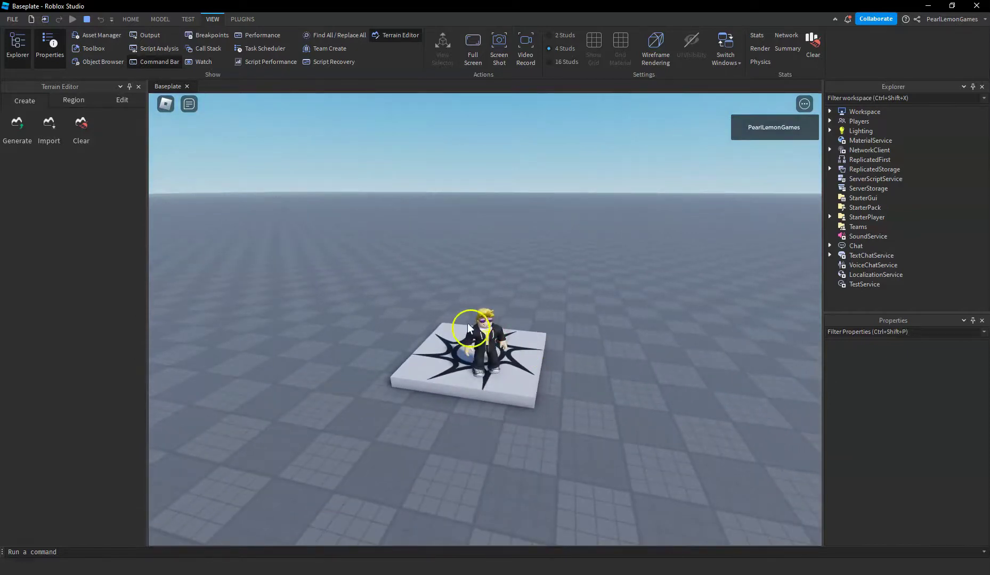
Step: Stop the playtest and save the game to Roblox under the name Test Subject1
left_click(131, 22)
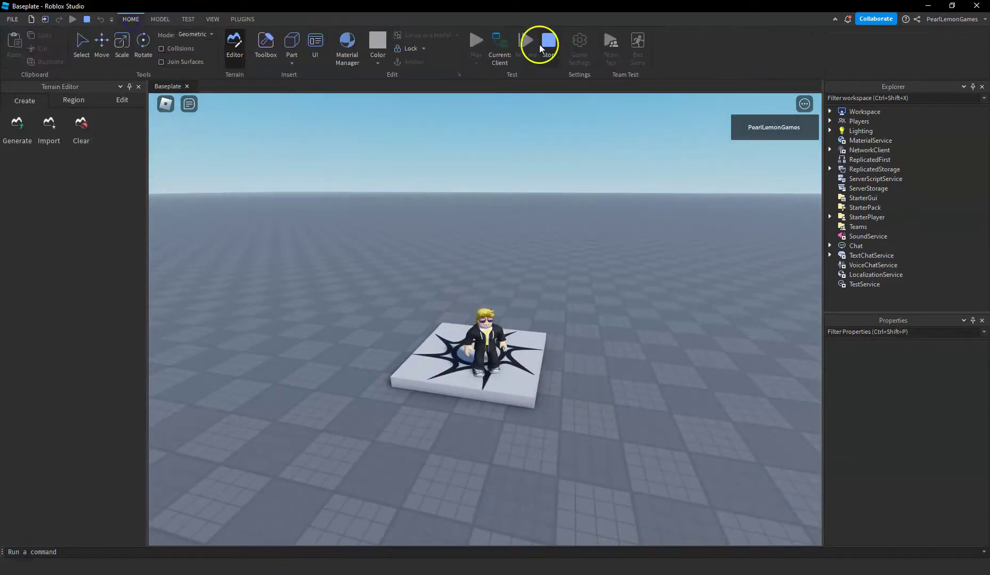
left_click(549, 44)
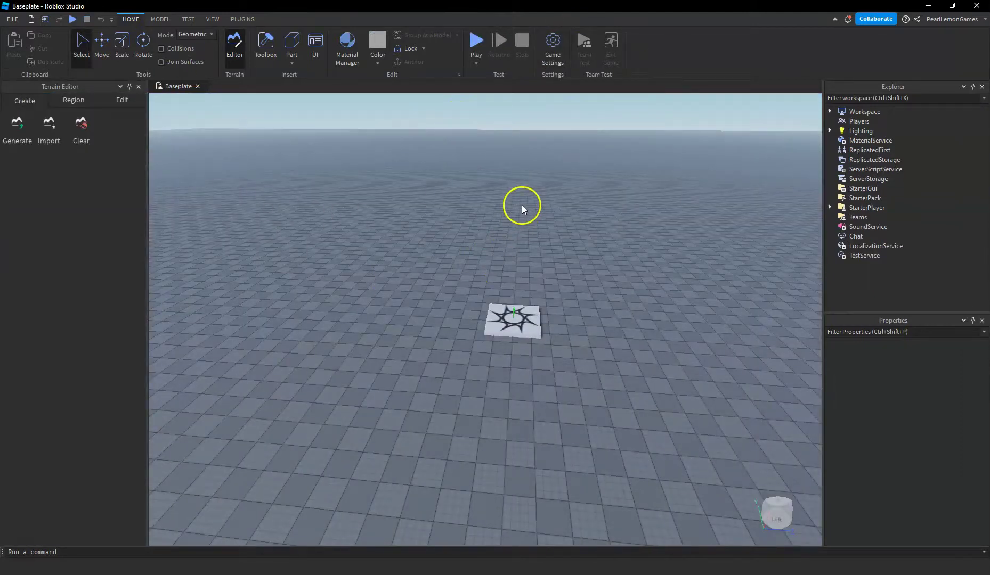
left_click(554, 47)
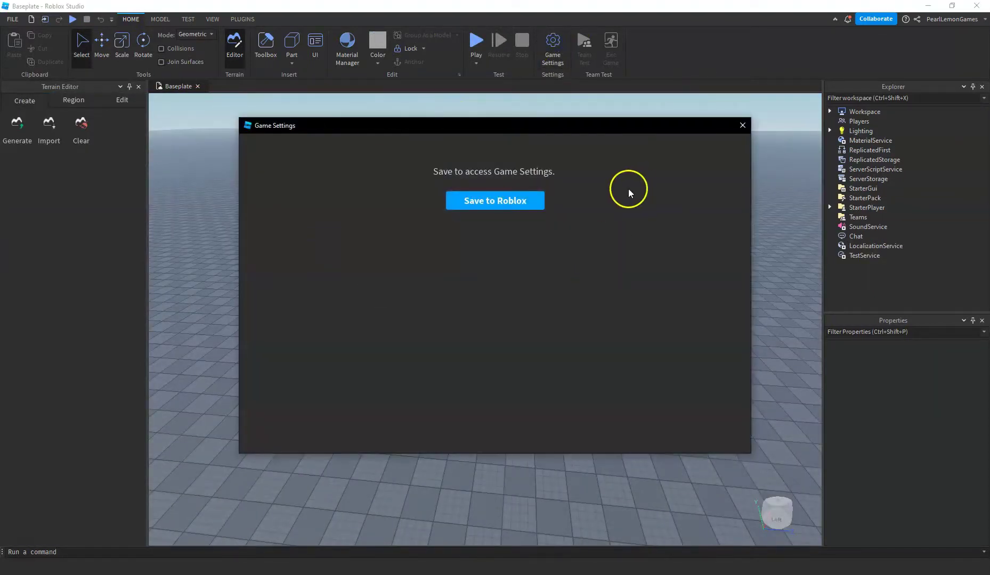
left_click(493, 200)
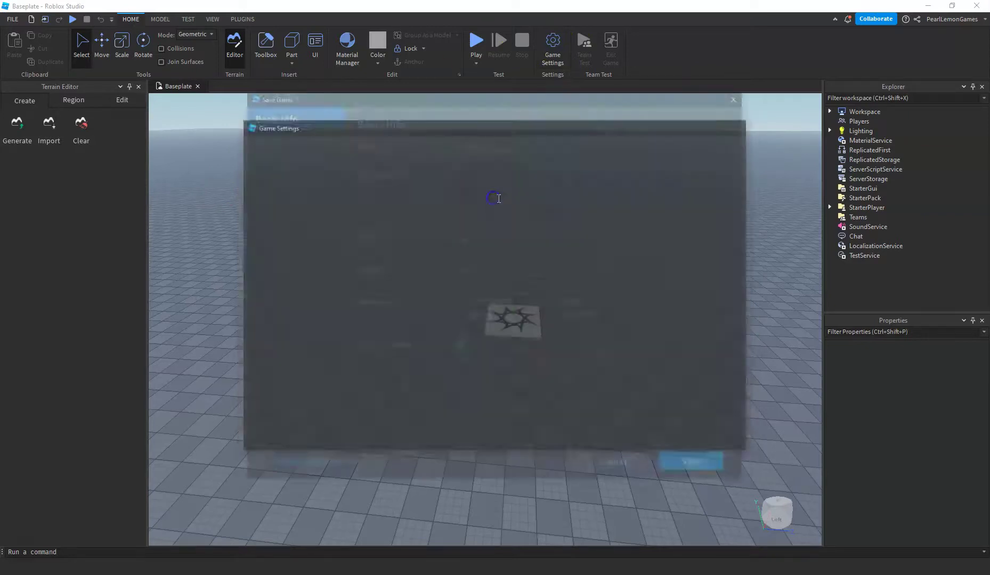
triple_click(525, 146)
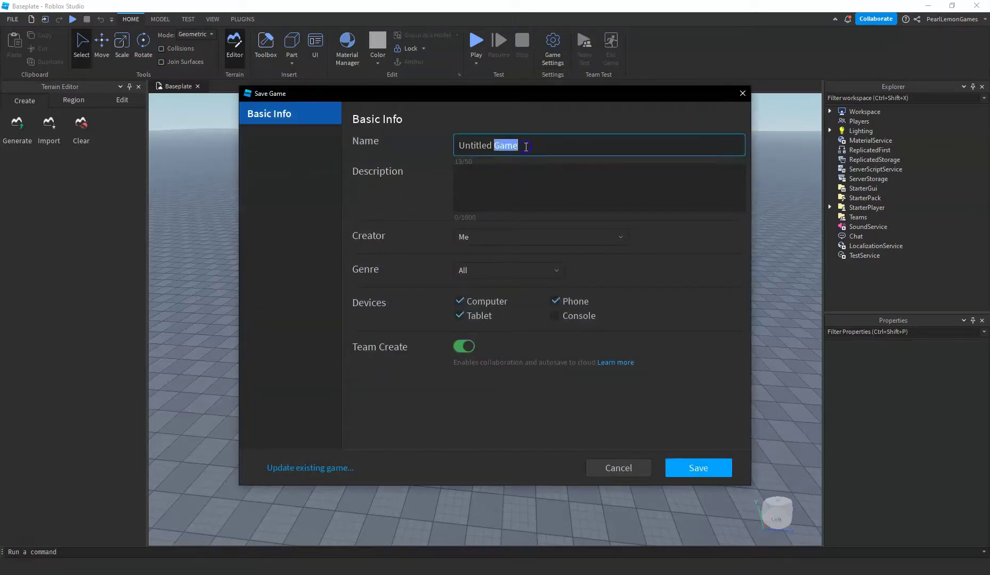
type("Test Subject1")
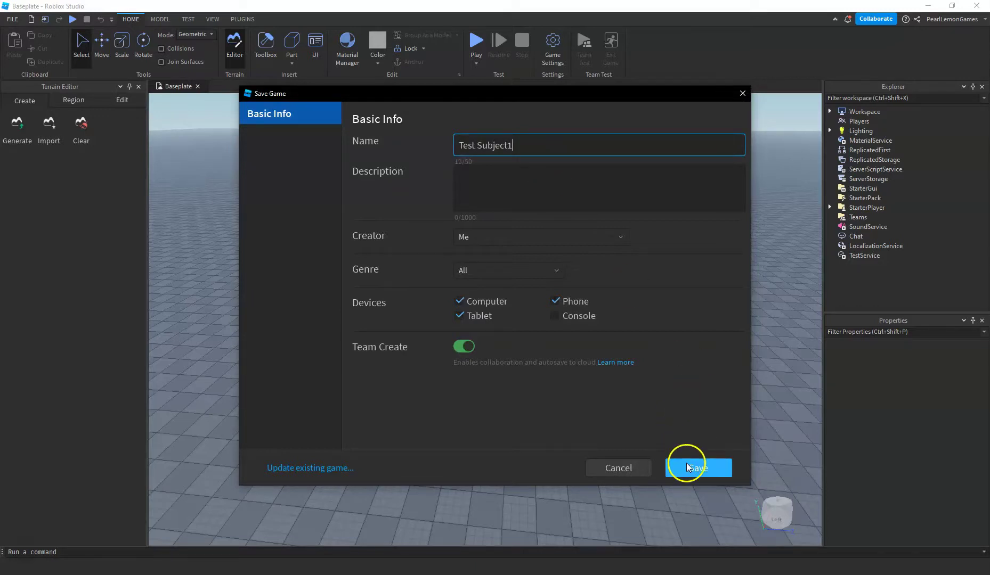
left_click(686, 463)
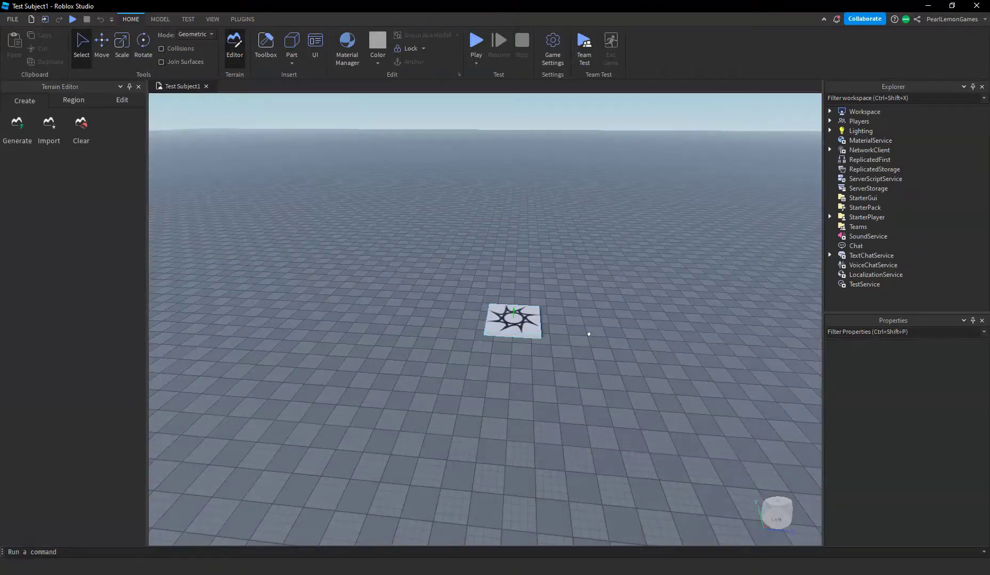
Step: Open the avatar section of the game settings and bring up the body scale ranges
key("w")
right_click_drag(578, 271, 578, 272)
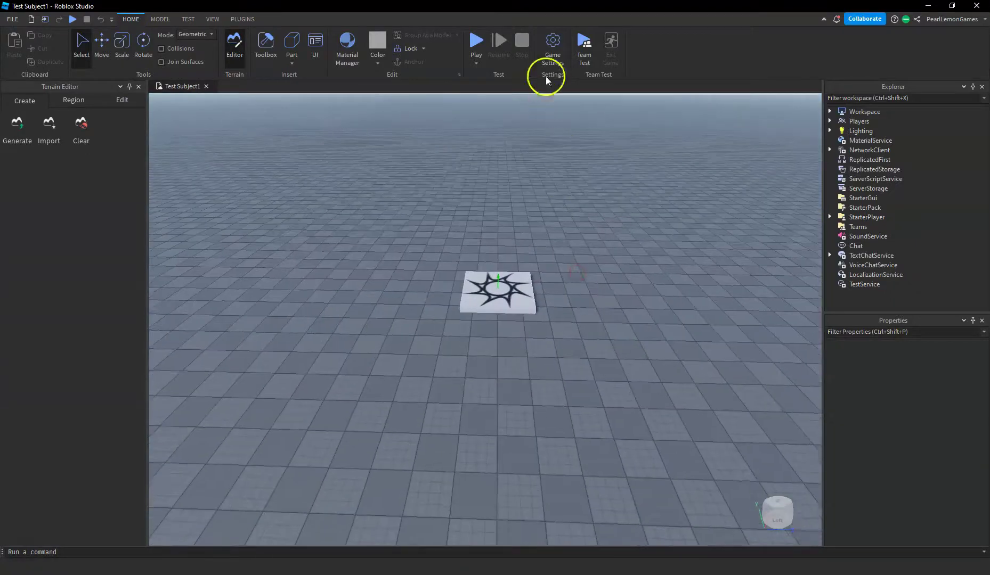
left_click(547, 68)
left_click_drag(529, 129, 454, 141)
left_click(181, 298)
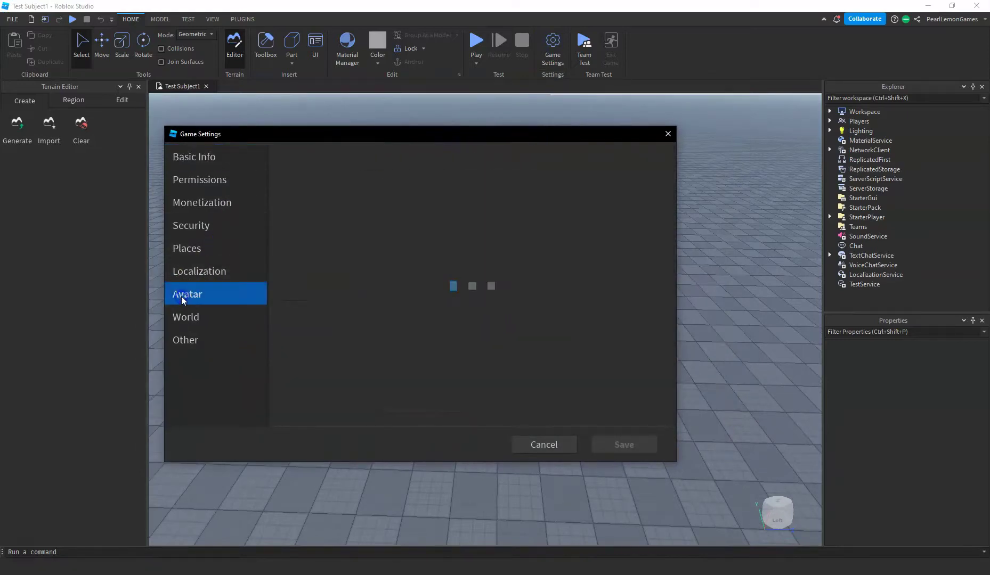
scroll(542, 303, "down", 4)
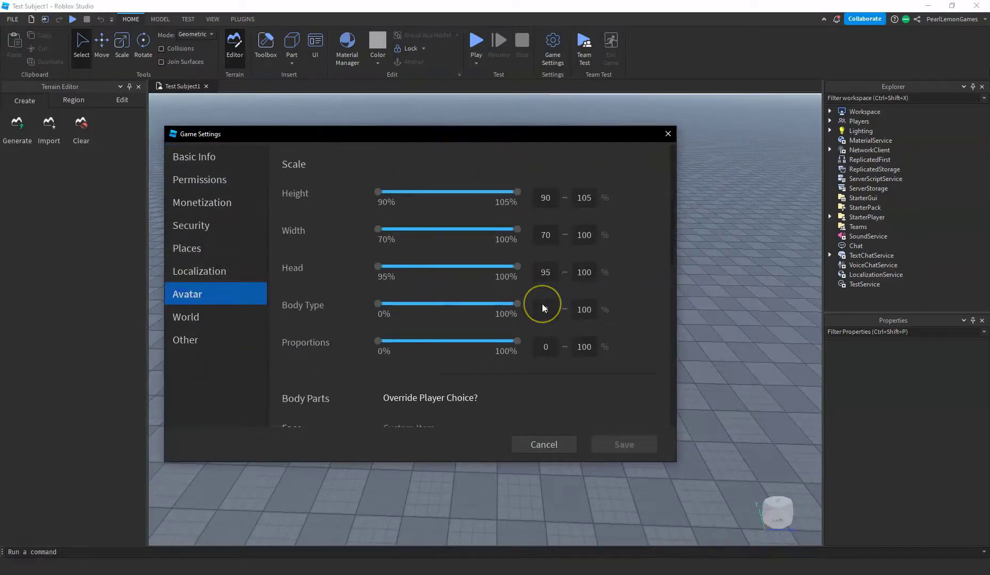
scroll(543, 304, "up", 1)
scroll(367, 271, "down", 1)
Step: Set both the minimum and maximum of the avatar's height scale to 100%
double_click(544, 200)
type("100")
key("Return")
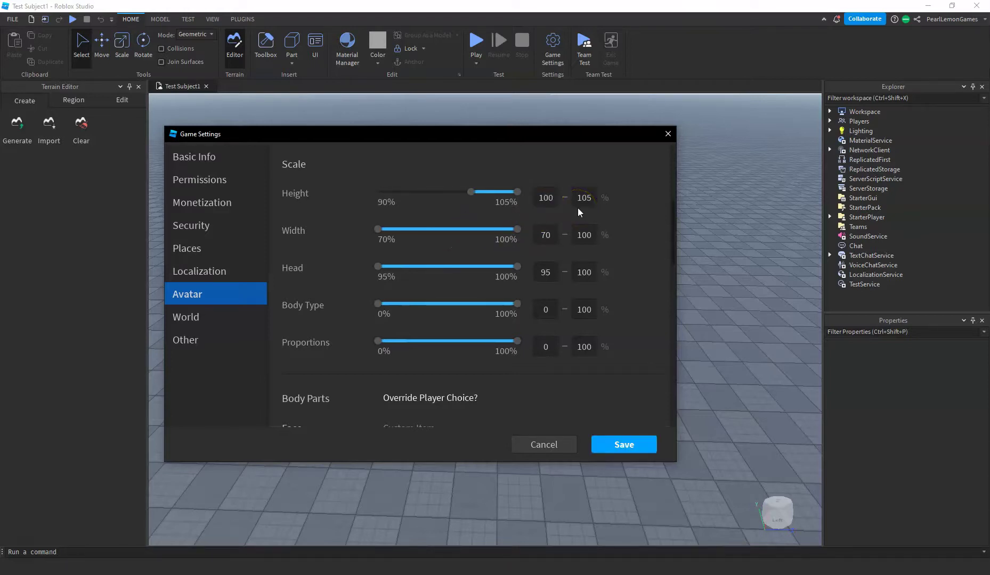
double_click(547, 200)
key("ctrl+c")
double_click(583, 199)
key("ctrl+v")
key("Return")
Step: Set the minimum of the avatar's width and head scales to 100%
double_click(545, 235)
type("100")
key("Return")
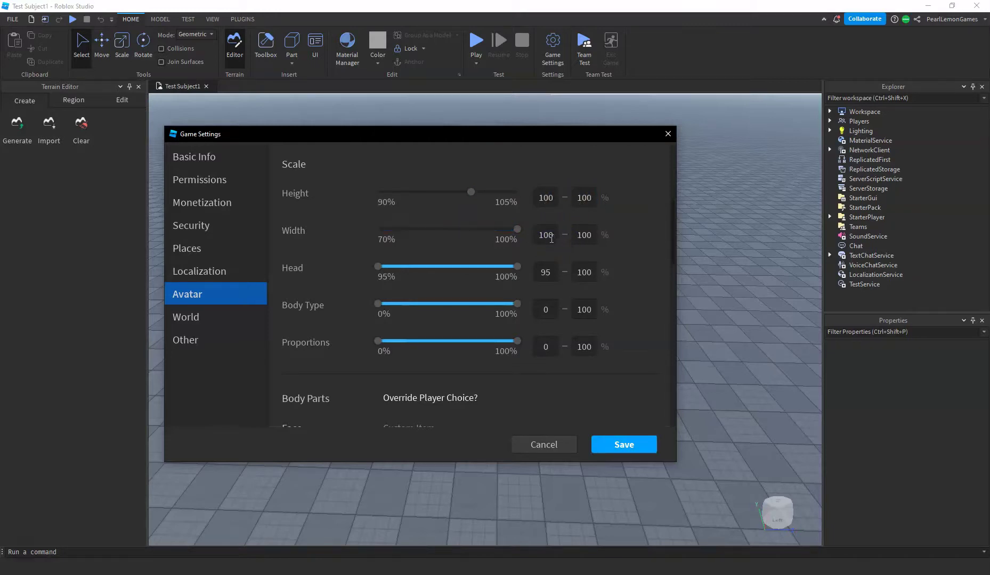
double_click(585, 240)
double_click(554, 272)
type("100")
key("Return")
Step: Set the minimum of the avatar's body type and proportions scales to 100%
double_click(556, 314)
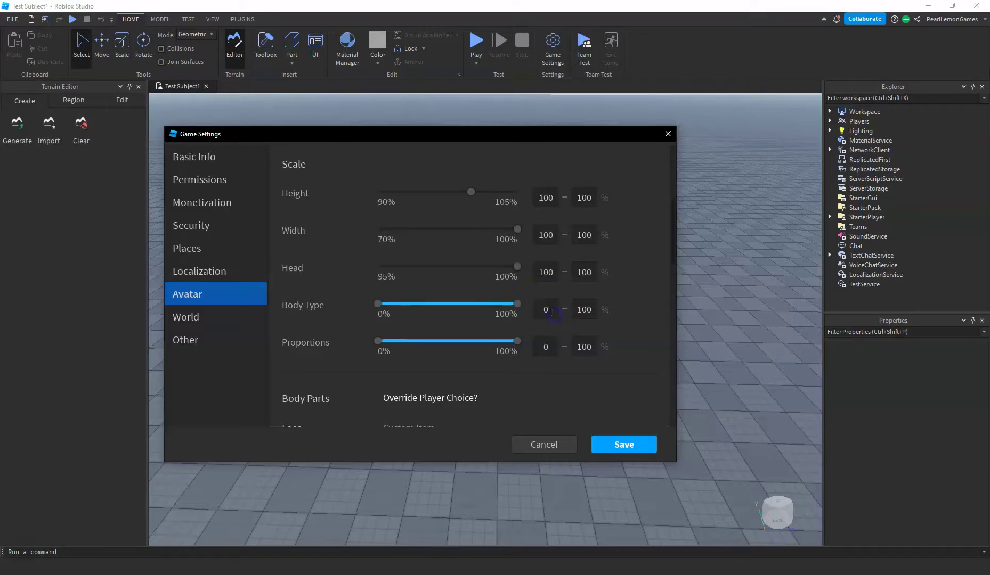
type("100")
key("Return")
left_click(582, 344)
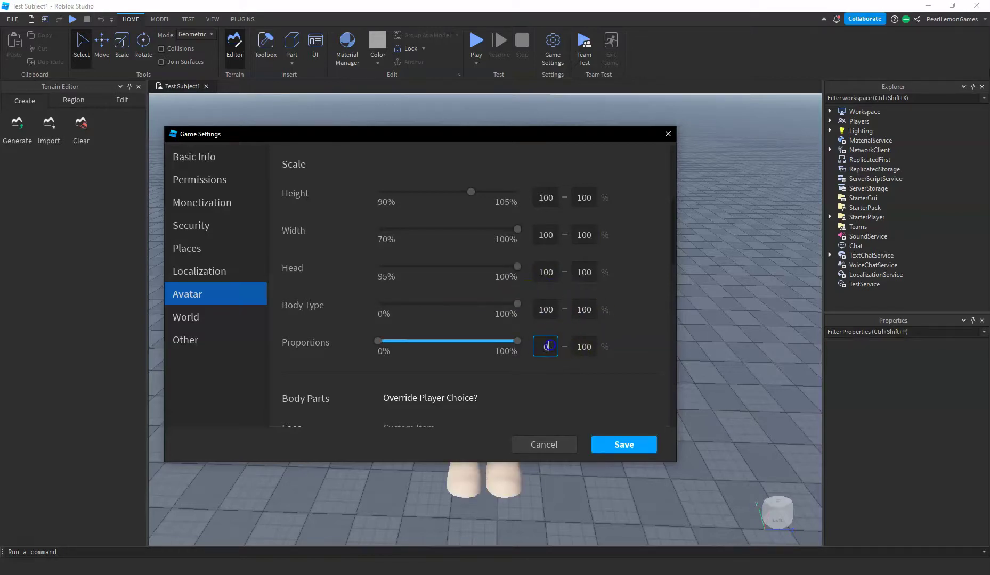
type("100")
key("Return")
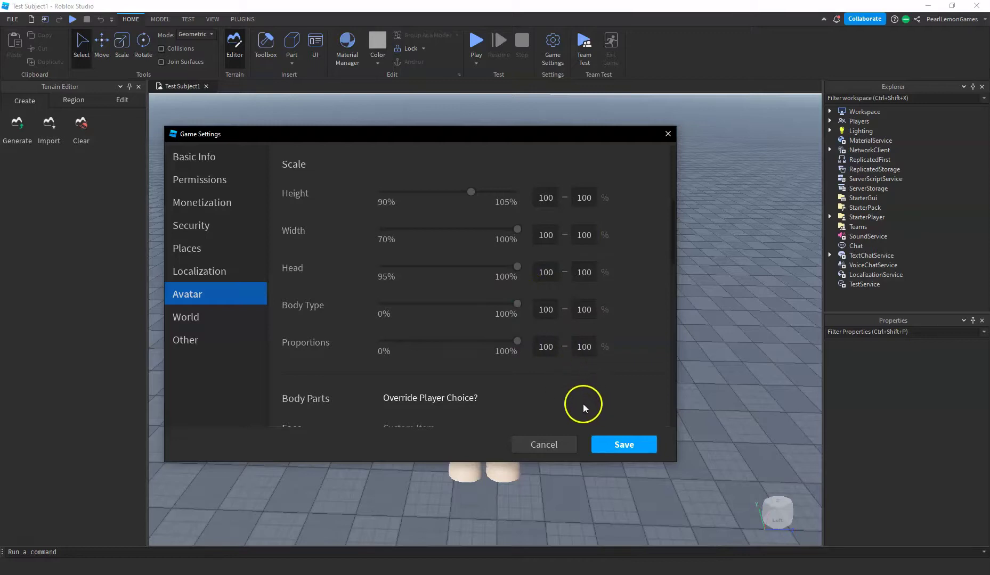
Step: Save the changed avatar scale settings and close the game settings
left_click(618, 445)
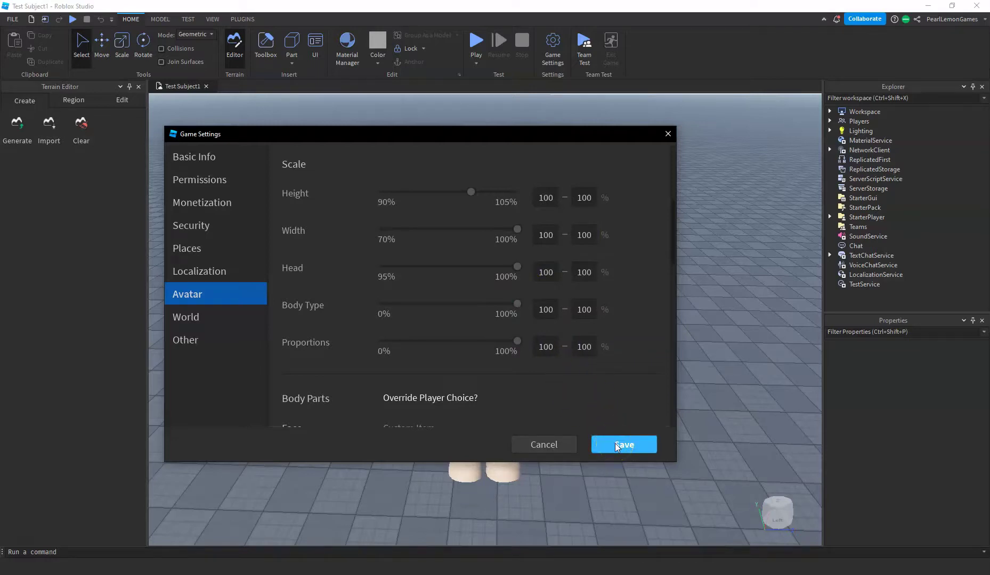
left_click(631, 448)
left_click(639, 450)
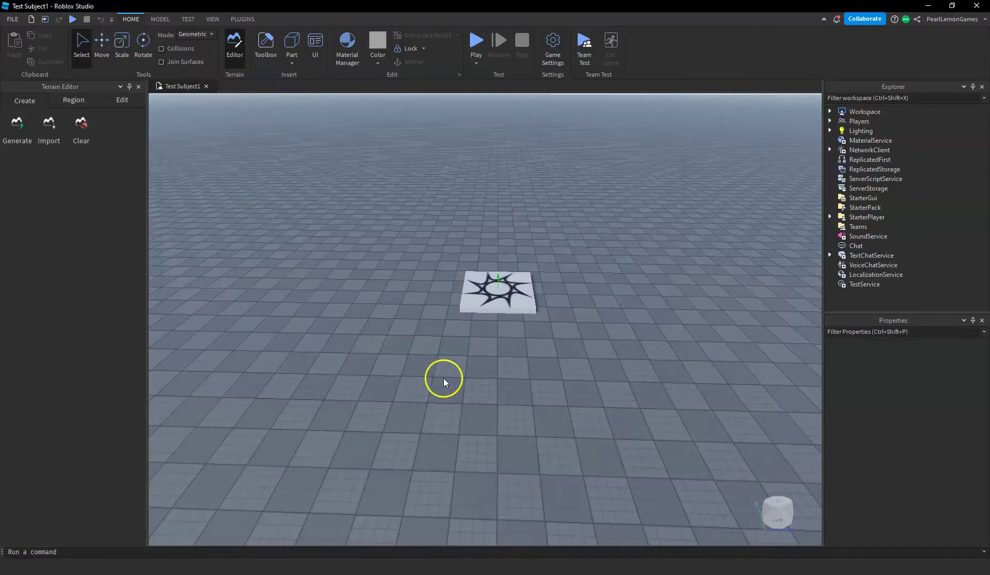
Step: Start a playtest and walk the avatar around the spawn platform
right_click_drag(479, 305, 482, 309)
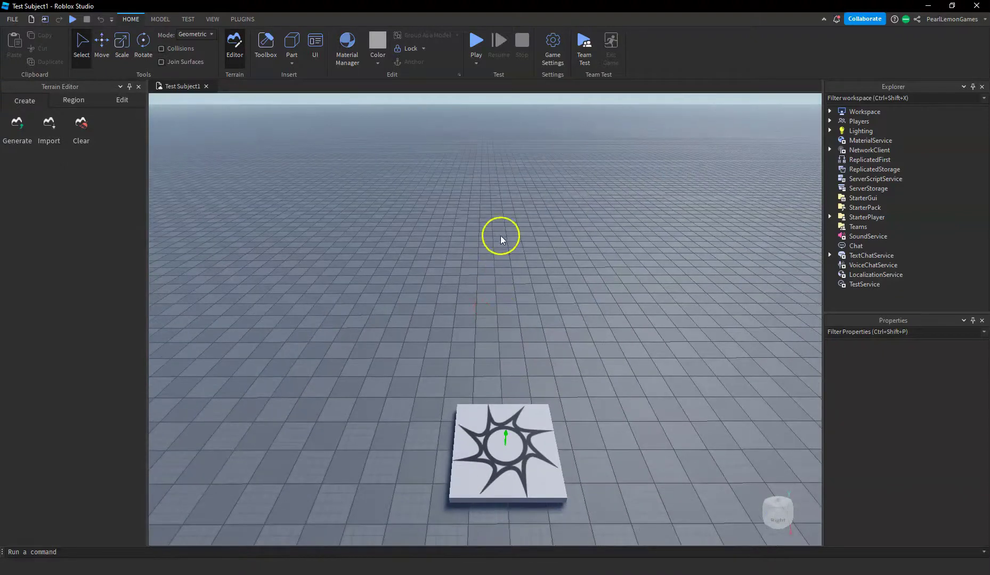
left_click(476, 42)
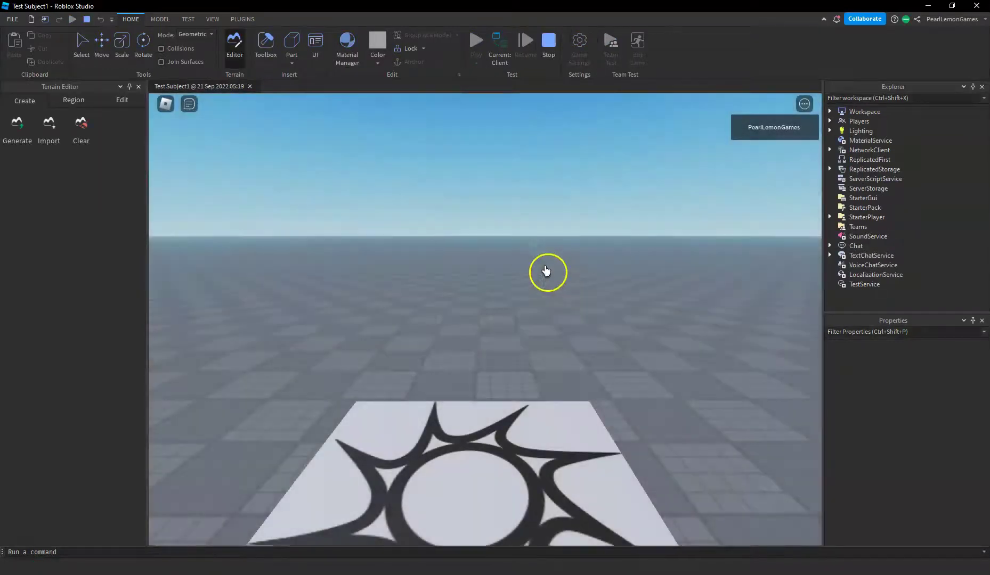
right_click_drag(562, 312, 562, 315)
key("d")
right_click_drag(508, 430, 508, 430)
key("w")
key("s")
key("w")
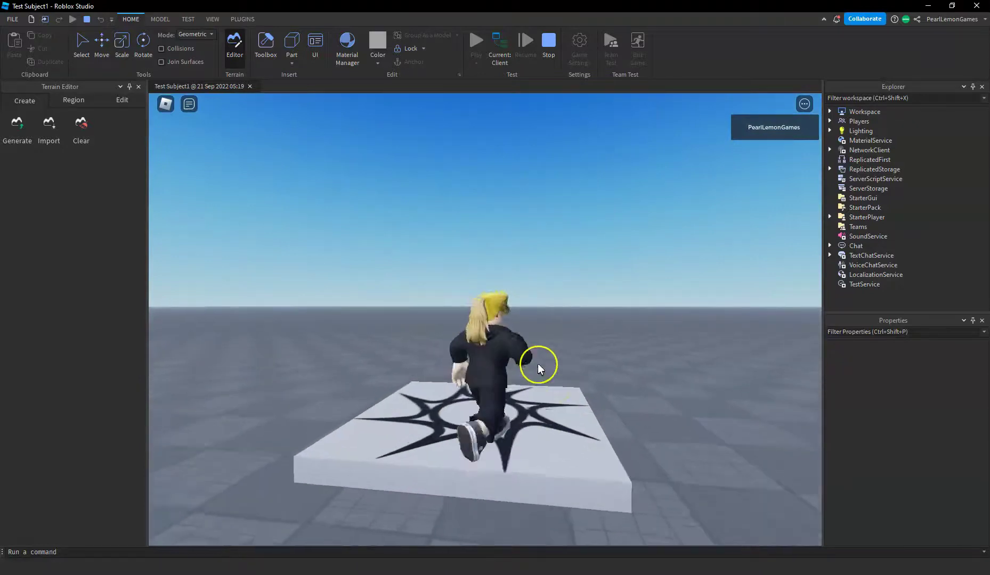
Step: Examine the rescaled avatar's proportions on the spawn platform from several angles and distances
right_click_drag(539, 371, 539, 372)
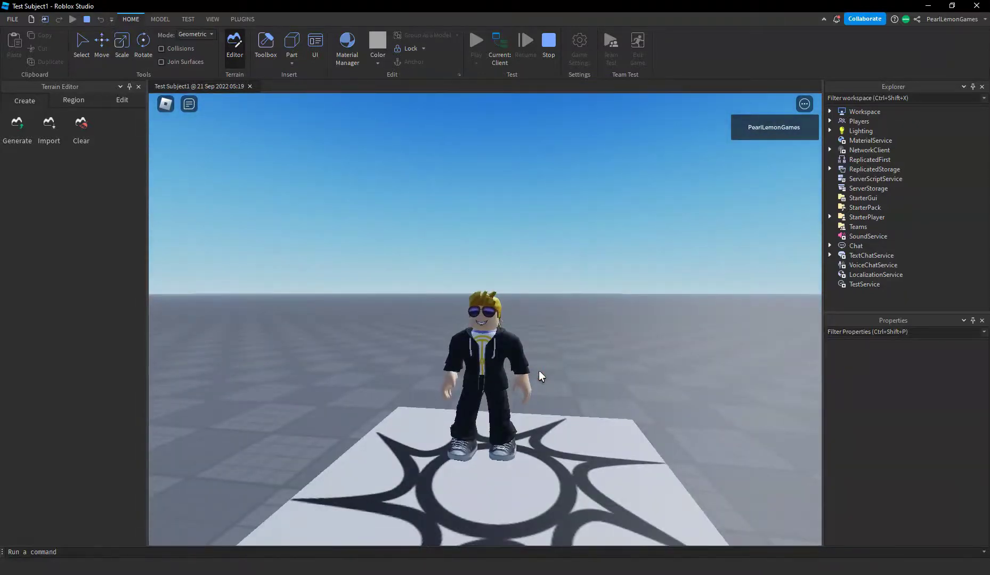
scroll(572, 346, "down", 5)
right_click_drag(526, 296, 525, 296)
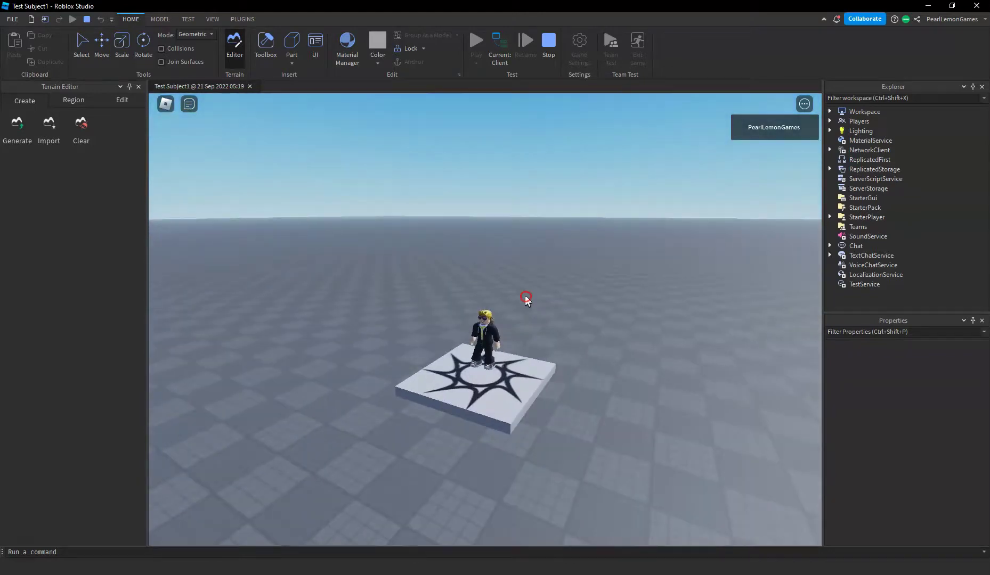
scroll(526, 296, "up", 4)
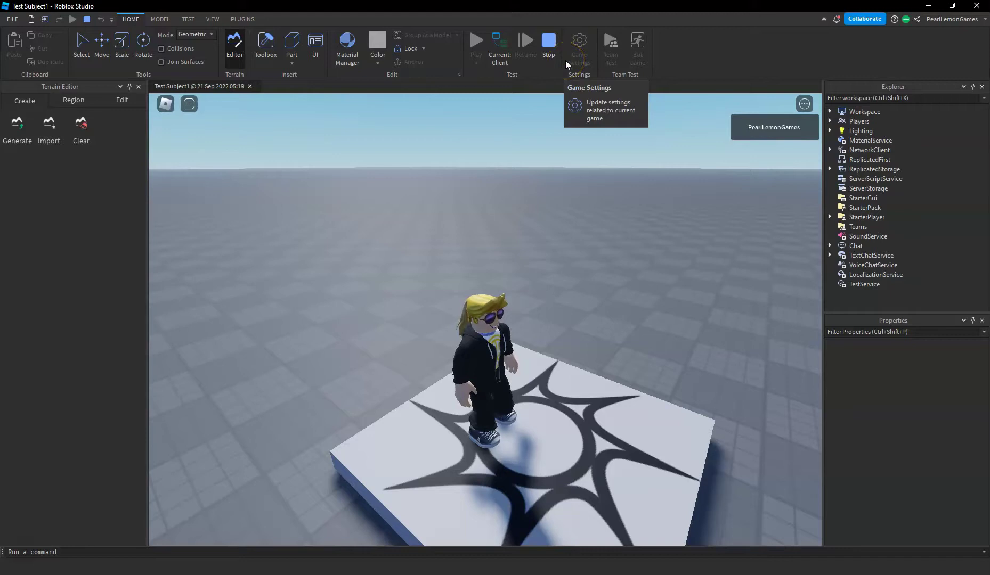
right_click_drag(581, 299, 581, 300)
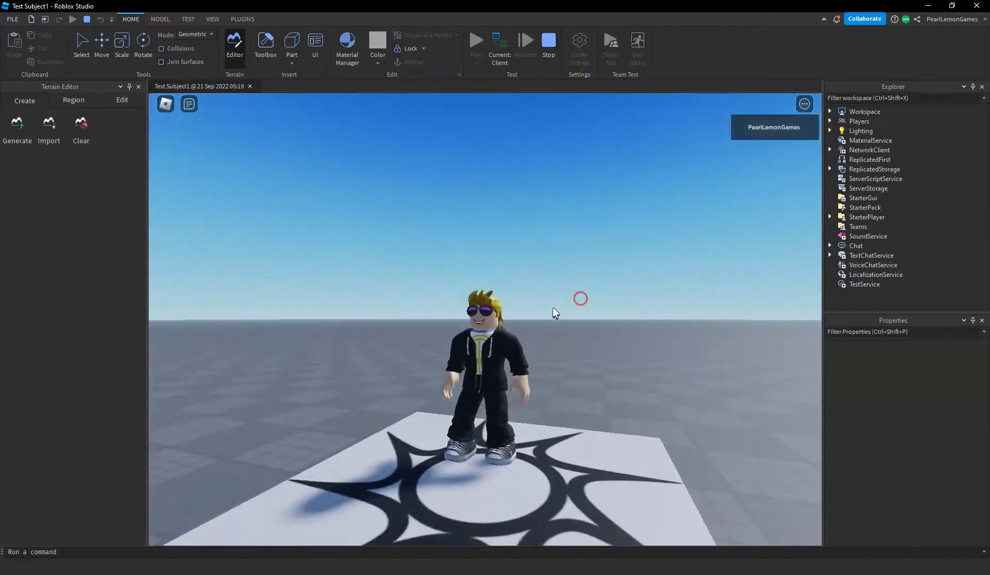
right_click_drag(565, 334, 565, 334)
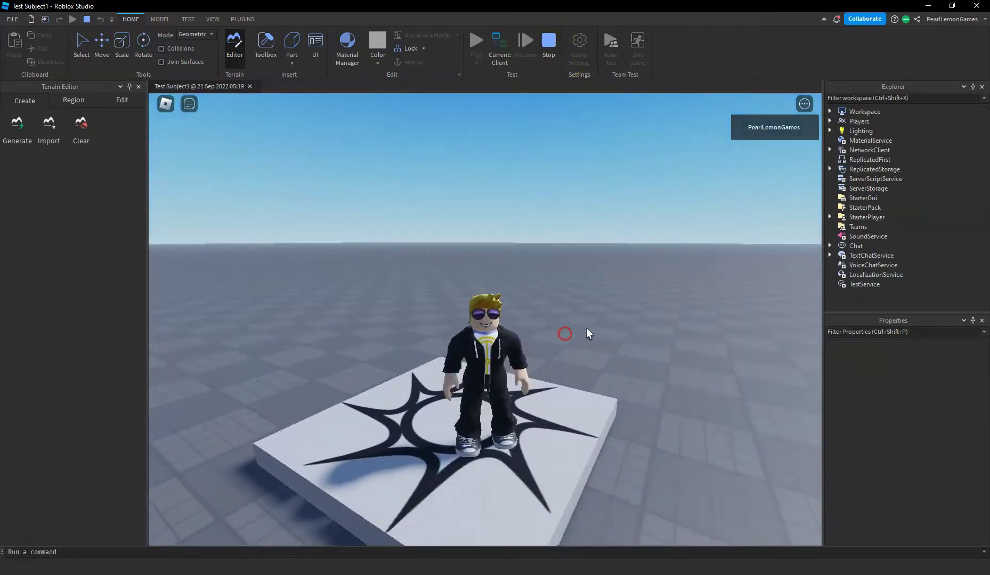
left_click(573, 296)
left_click(381, 341)
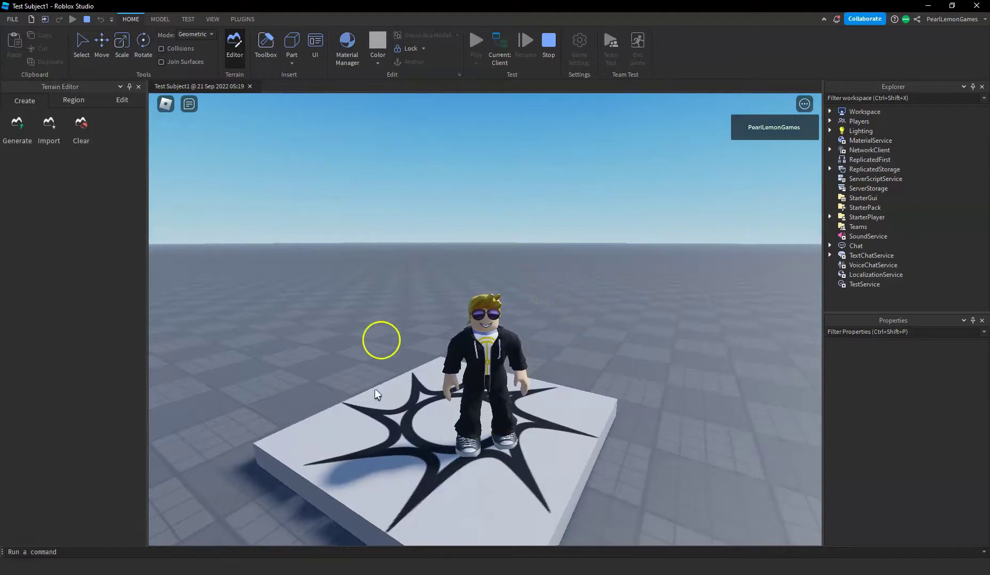
left_click(574, 301)
left_click(406, 286)
left_click(454, 453)
left_click(572, 289)
left_click(388, 318)
left_click(471, 326)
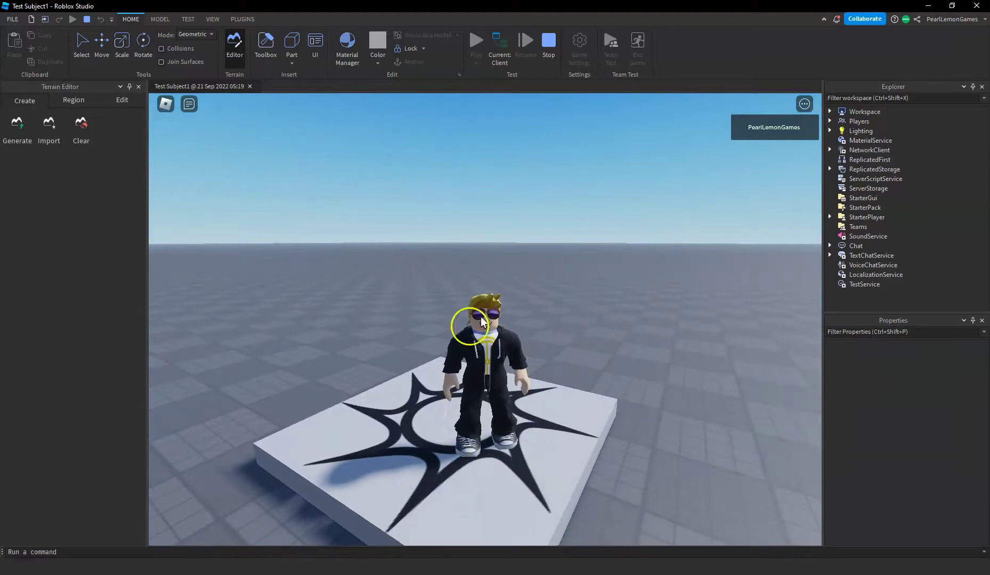
left_click(581, 352)
left_click(557, 368)
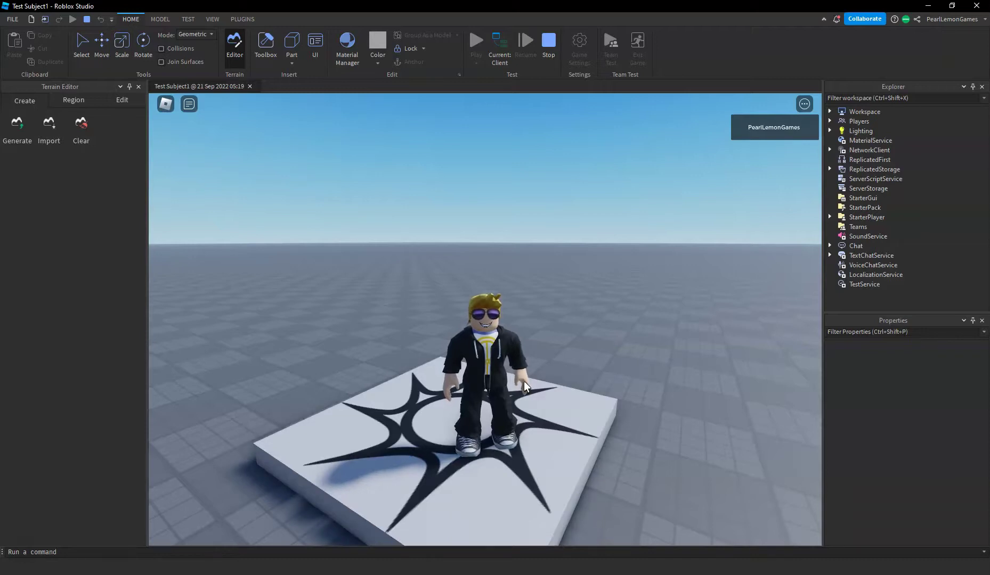
left_click(516, 388)
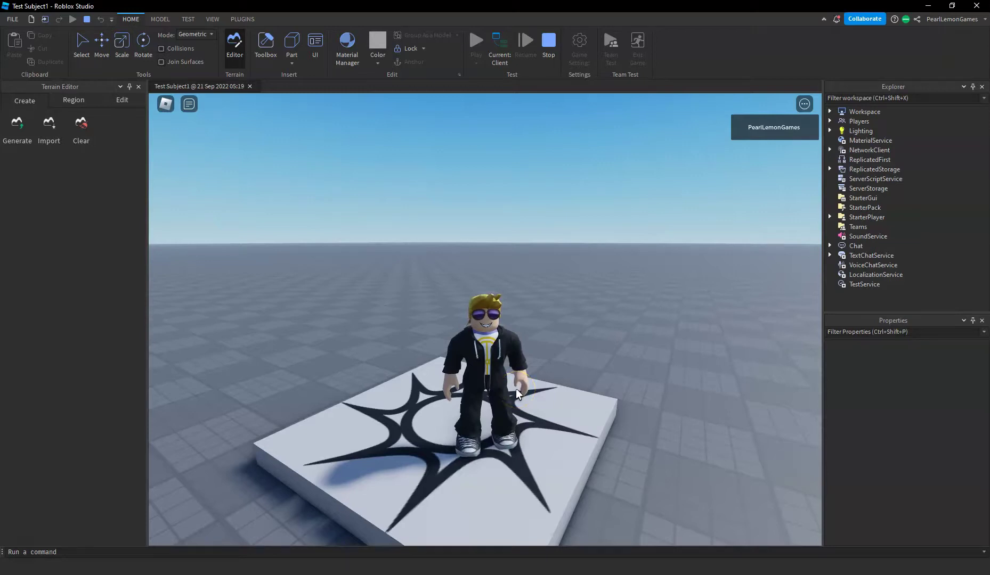